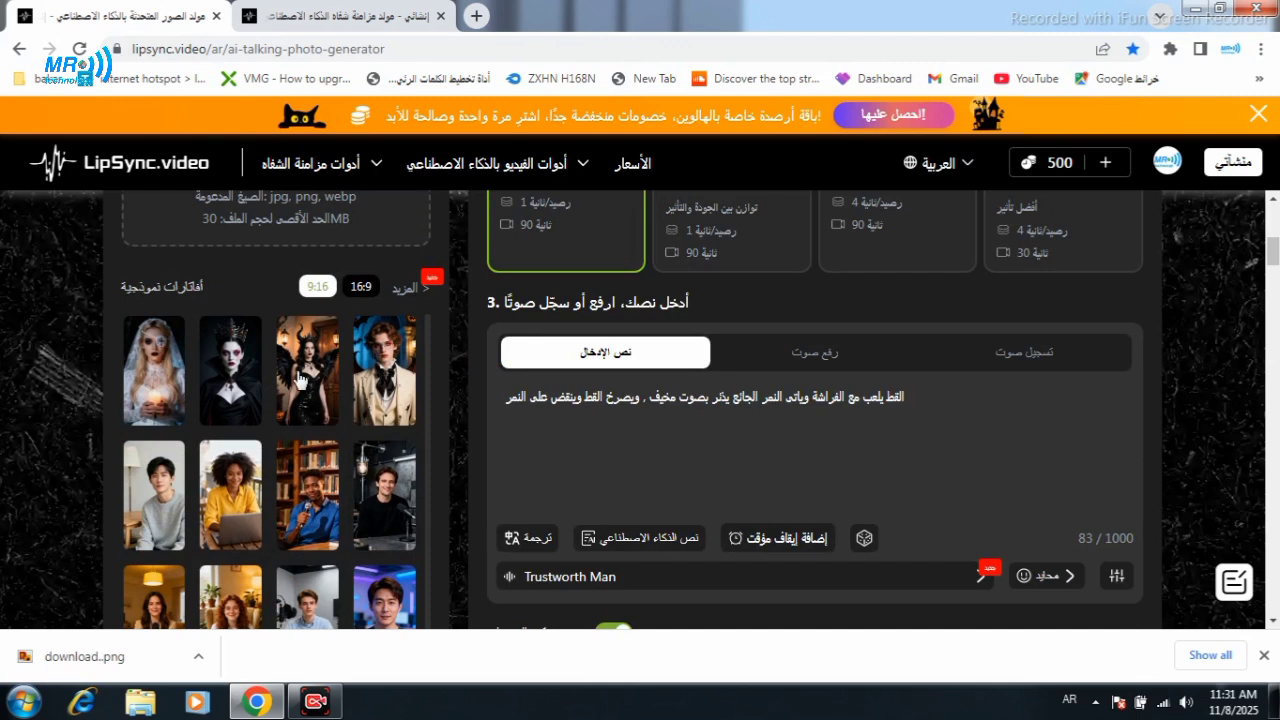
- Upload the photo of the man sitting at the office desk from the Downloads folder
{"action": "scroll", "coordinate": [459, 359], "scroll_direction": "down", "scroll_amount": 4}
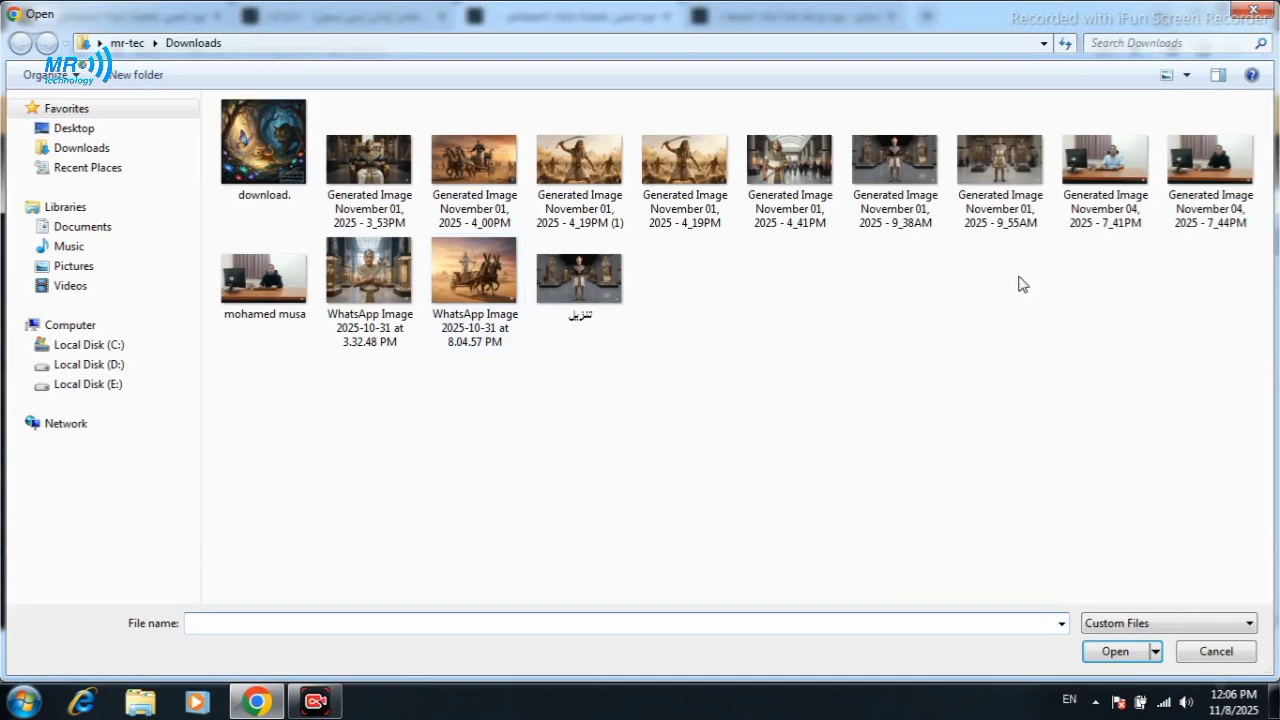
{"action": "double_click", "coordinate": [292, 284]}
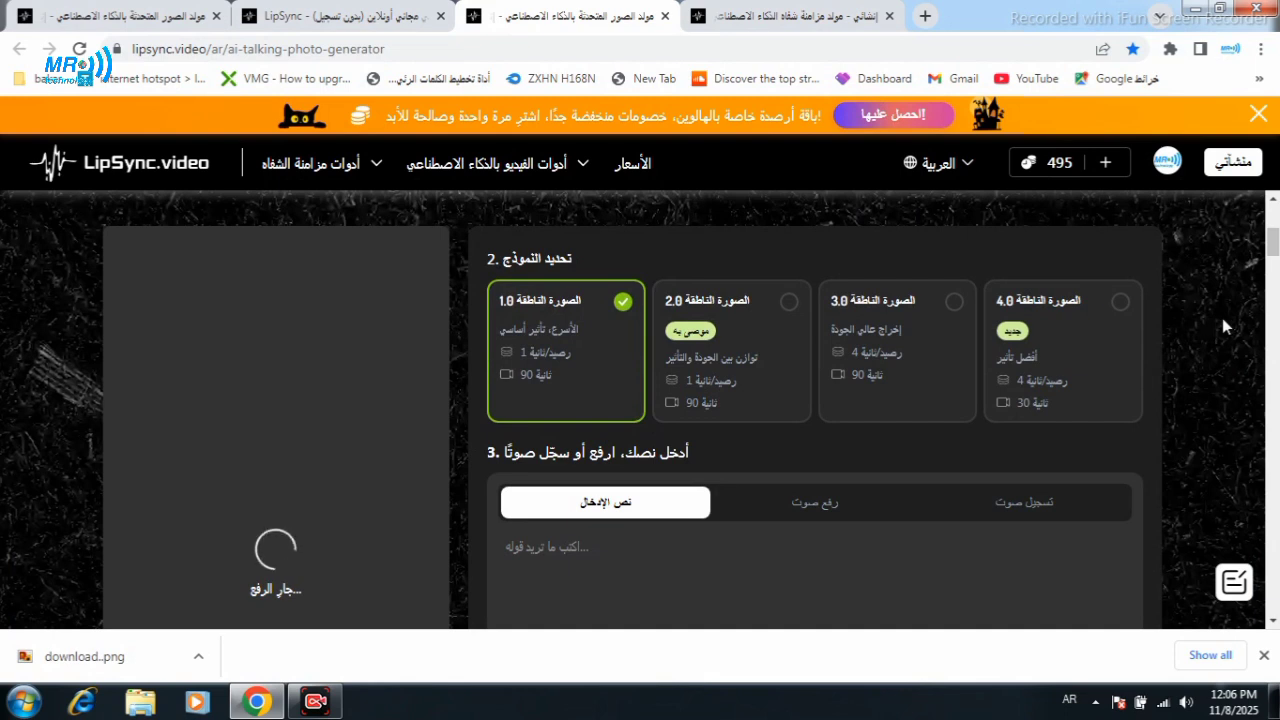
- Preview the voice "رجل موثوق به" in the voice library and close the library
{"action": "scroll", "coordinate": [1222, 318], "scroll_direction": "down", "scroll_amount": 2}
{"action": "scroll", "coordinate": [1222, 318], "scroll_direction": "down", "scroll_amount": 2}
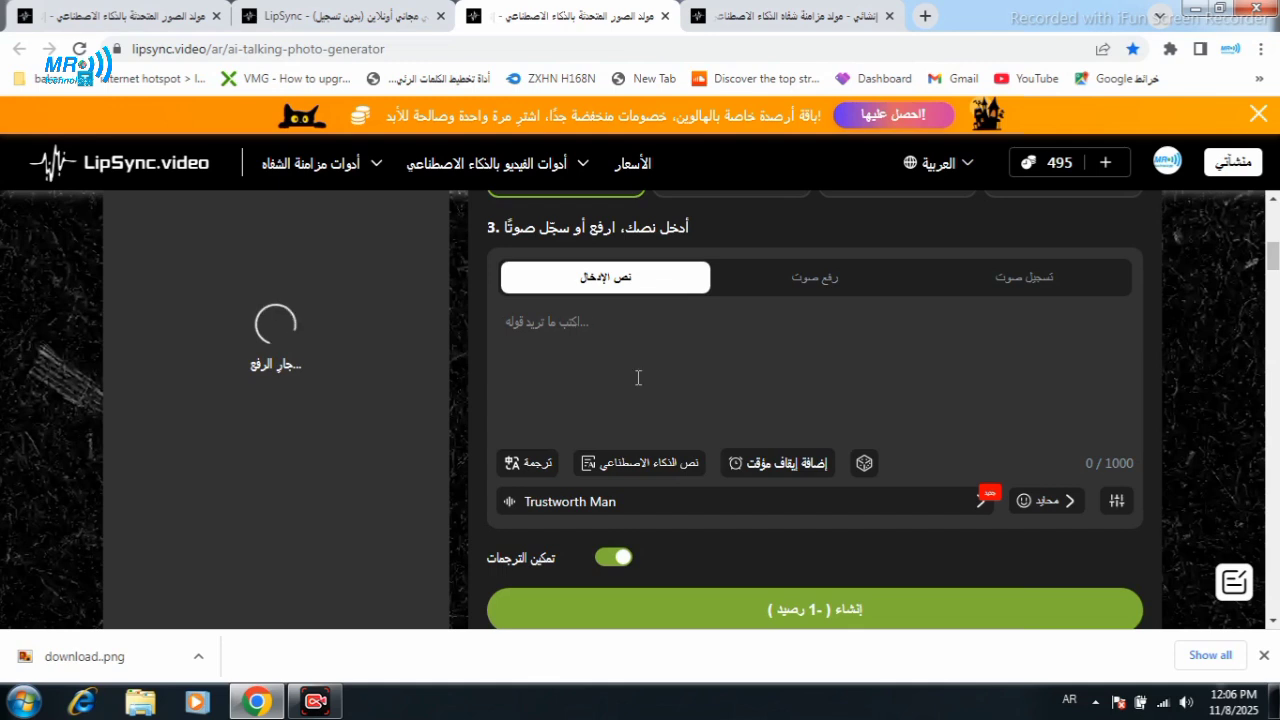
{"action": "left_click", "coordinate": [588, 323]}
{"action": "left_click", "coordinate": [983, 508]}
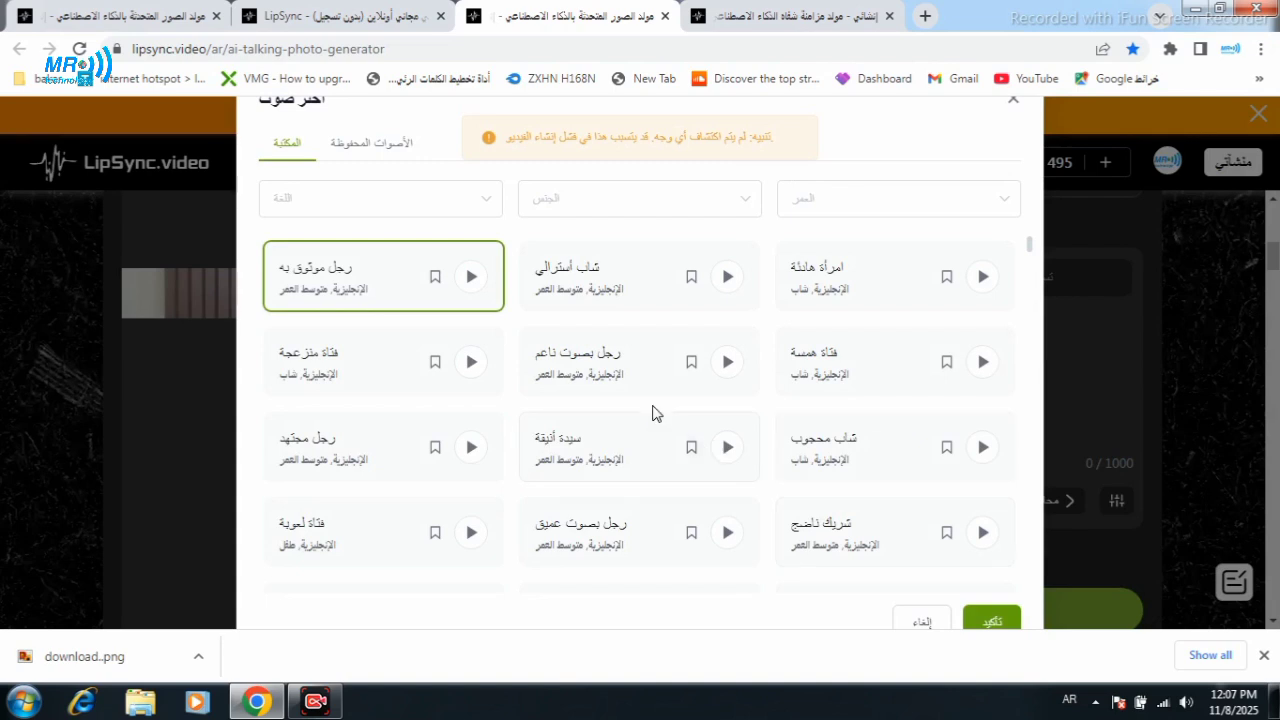
{"action": "left_click", "coordinate": [468, 280]}
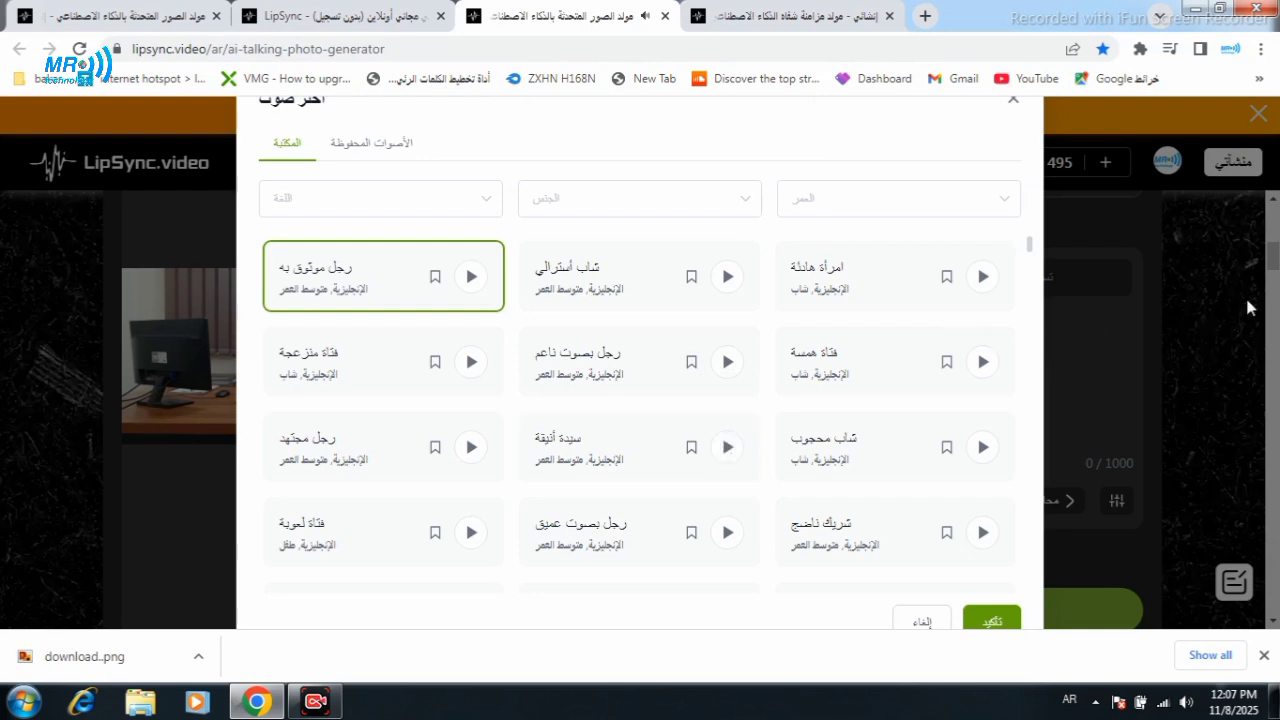
{"action": "key", "text": "Escape"}
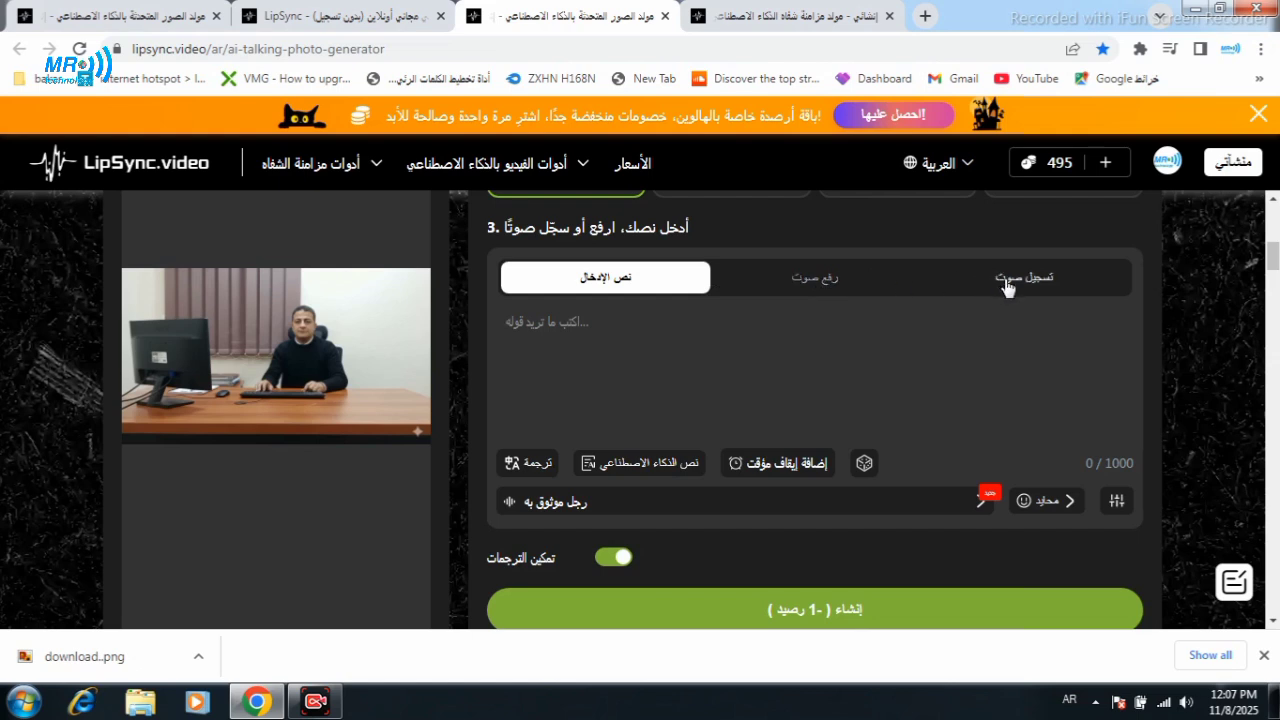
- Upload the recorded audio file "الفلاشة" from Downloads as the talking photo's voice
{"action": "left_click", "coordinate": [824, 289]}
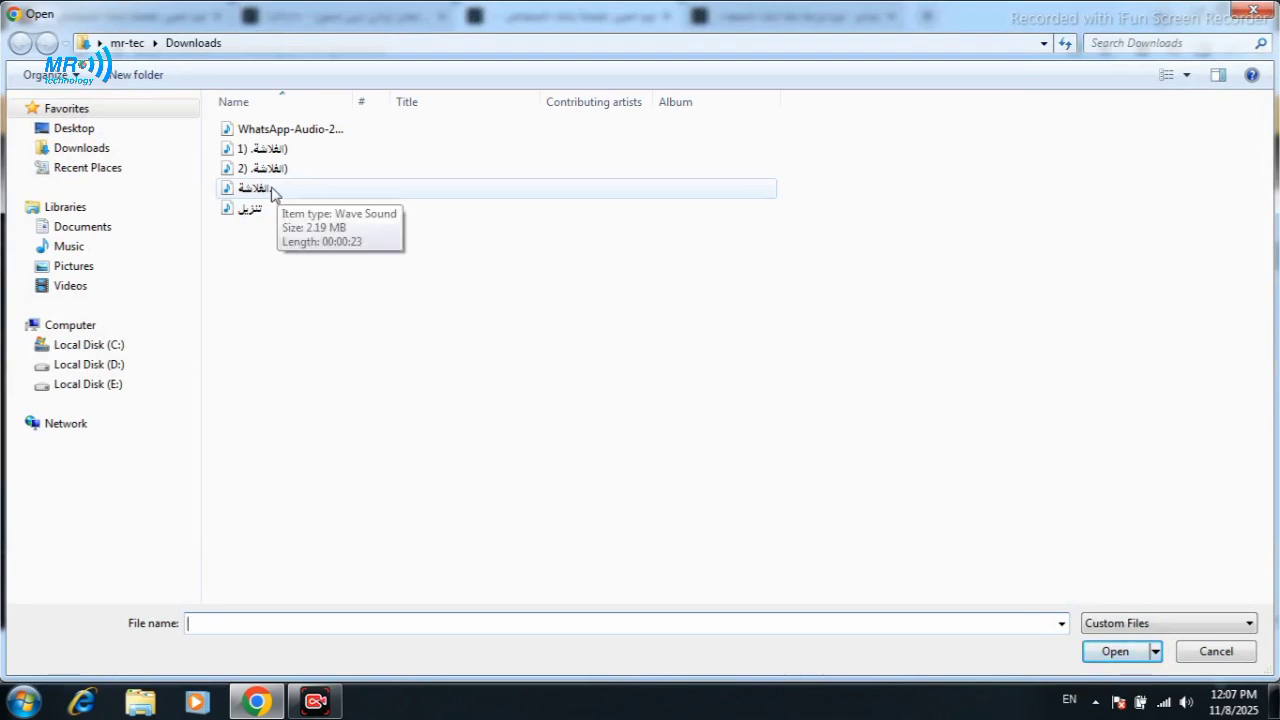
{"action": "double_click", "coordinate": [271, 189]}
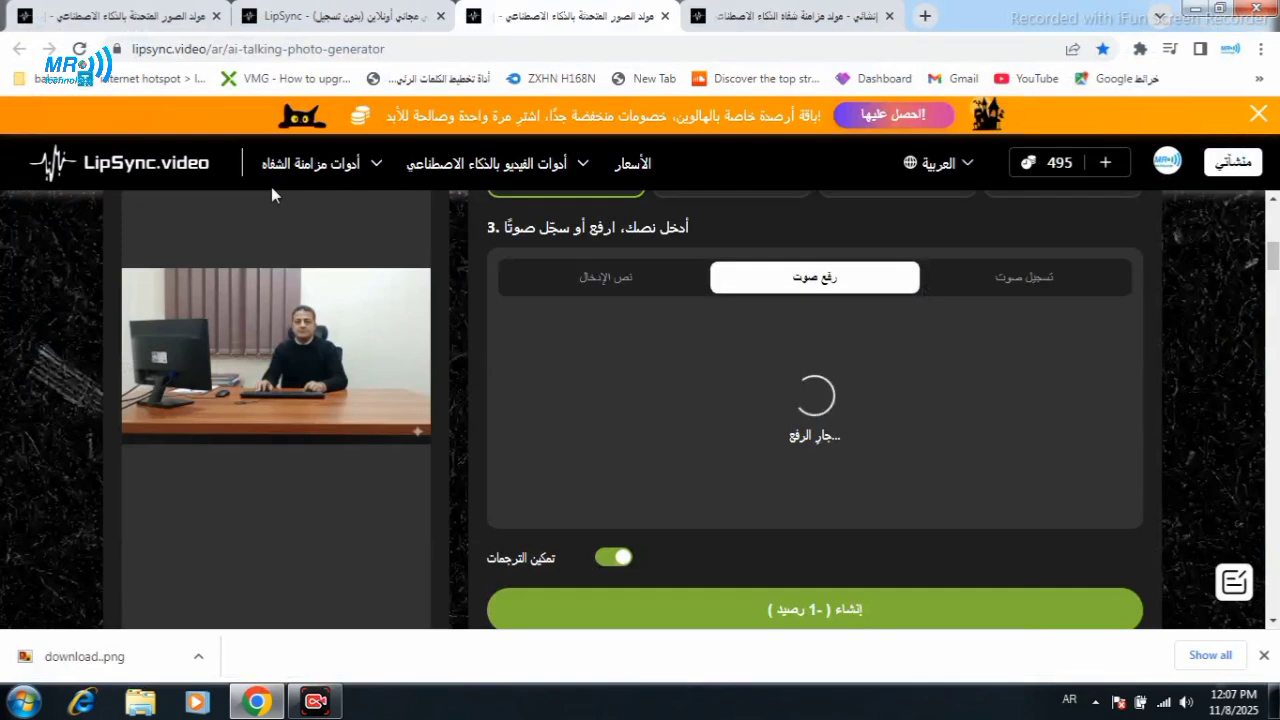
{"action": "left_click", "coordinate": [1273, 622]}
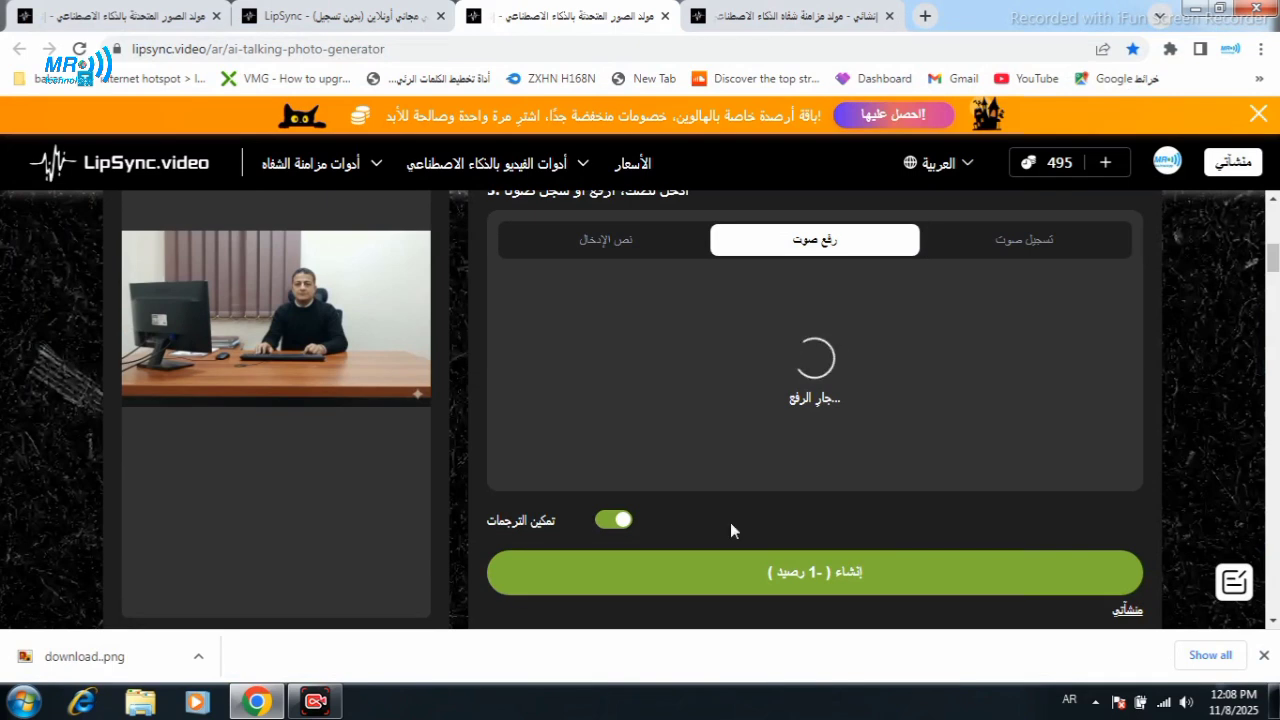
- Generate the talking photo video from the uploaded picture and audio with captions left enabled
{"action": "key", "text": "ctrl+plus"}
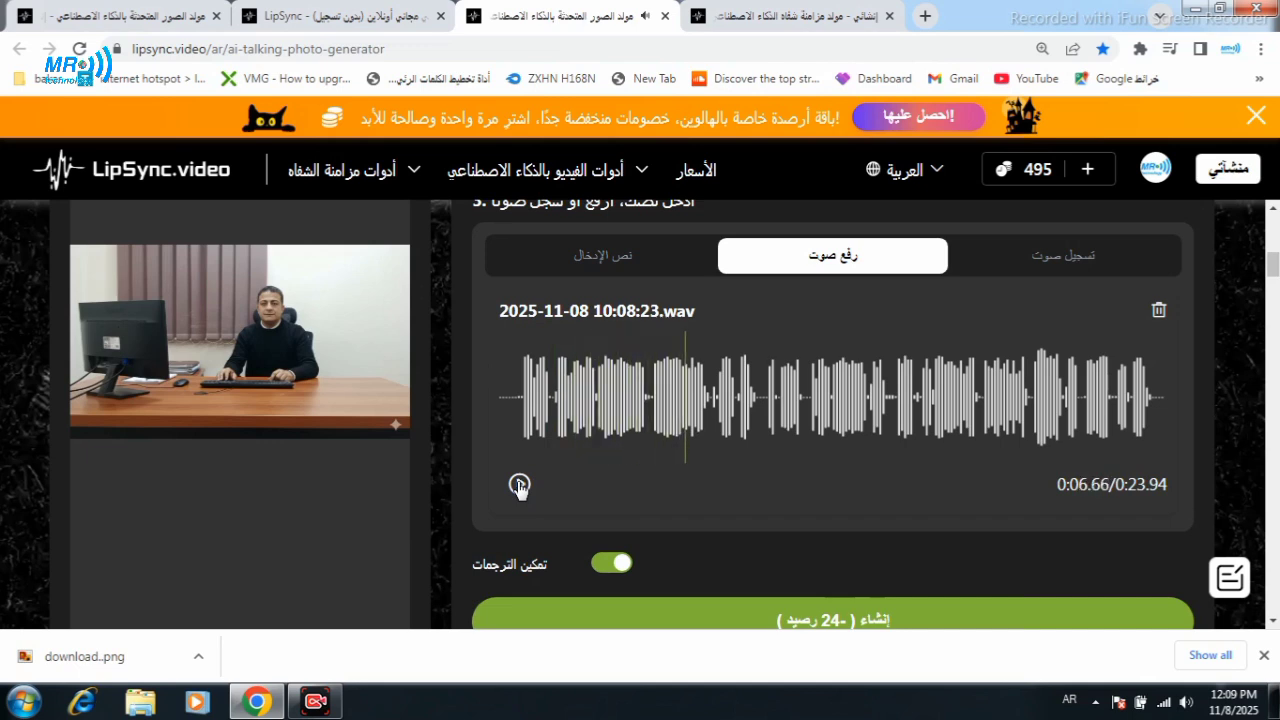
{"action": "left_click", "coordinate": [1274, 622]}
{"action": "left_click", "coordinate": [1274, 622]}
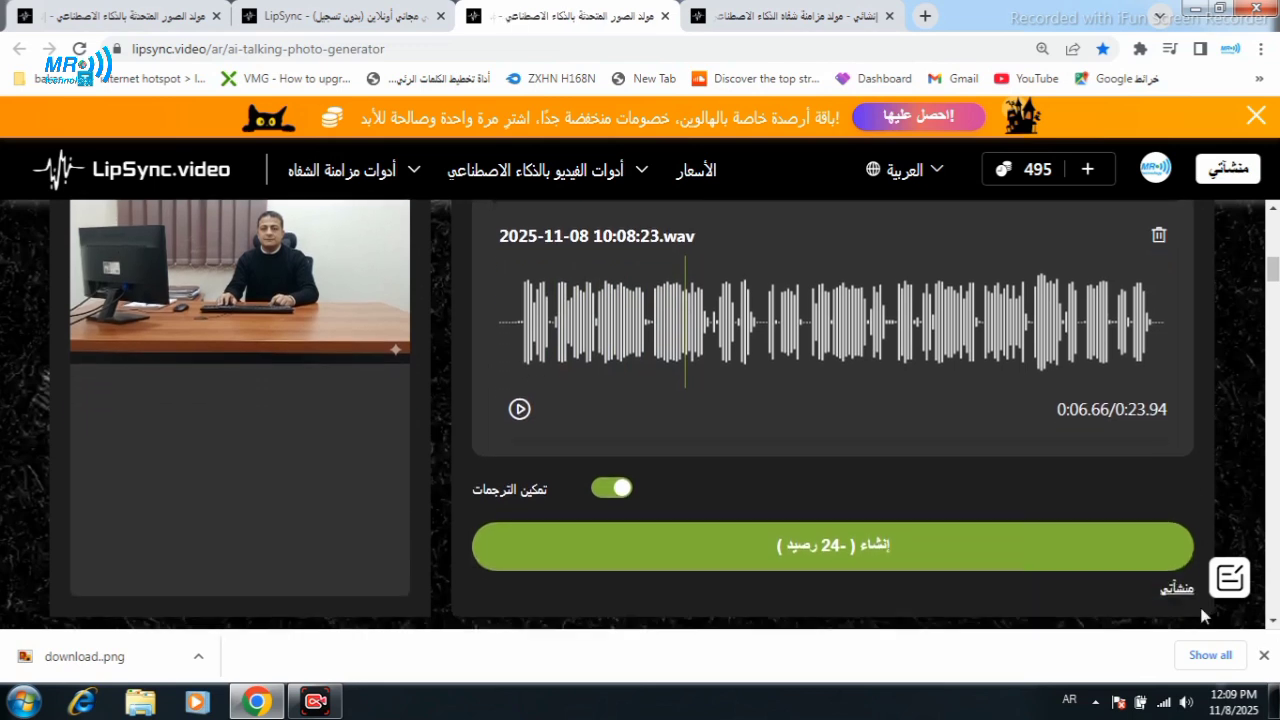
{"action": "left_click", "coordinate": [896, 559]}
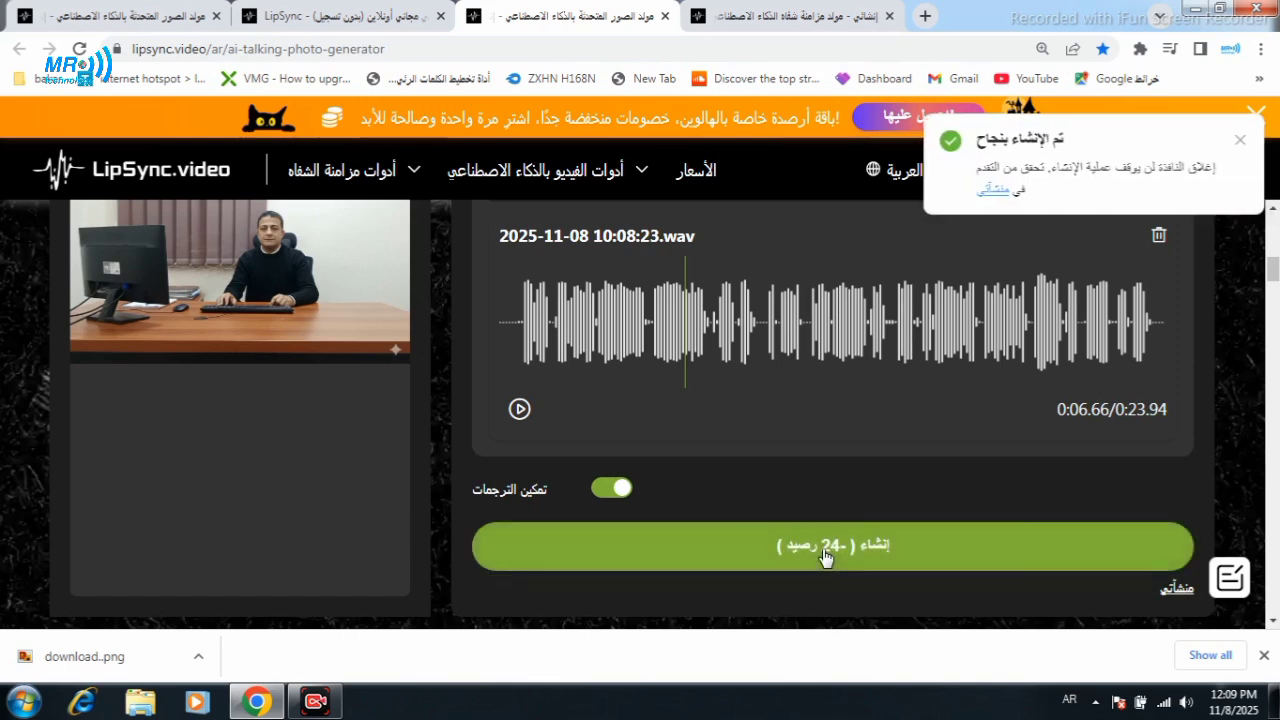
- Open the list of own creations and play the TalkingPhoto-6 video
{"action": "left_click", "coordinate": [994, 194]}
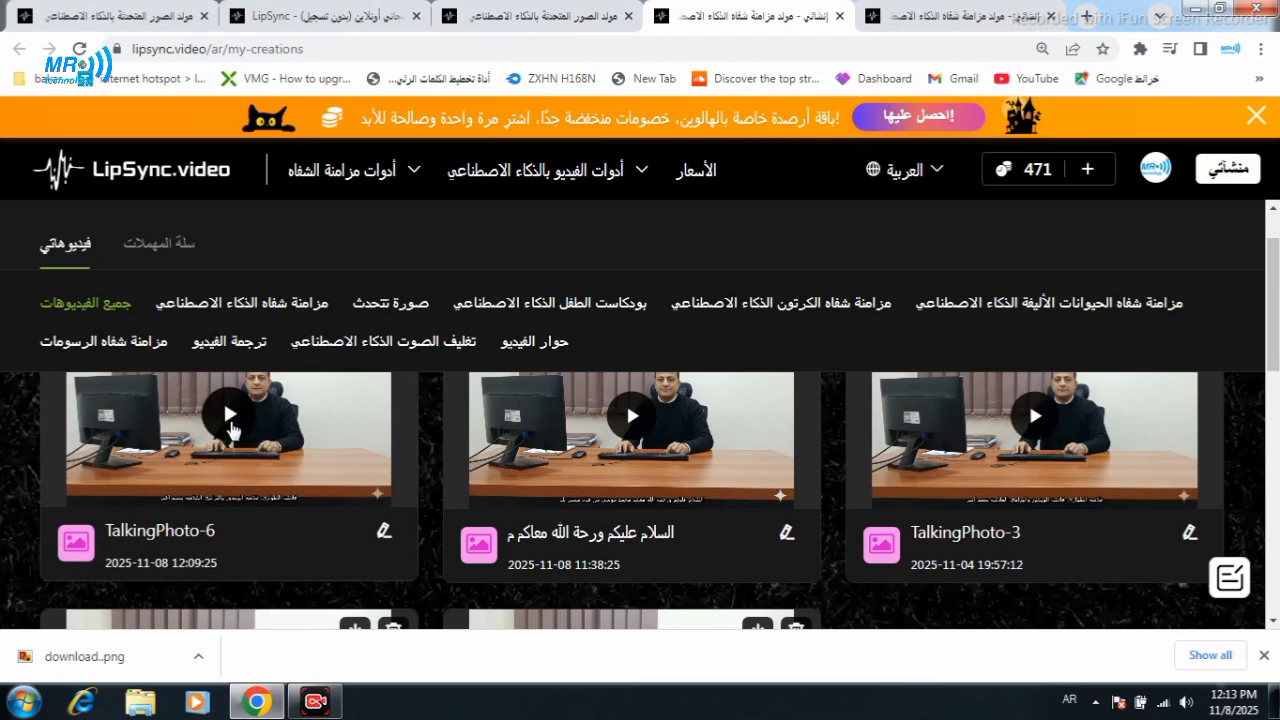
{"action": "left_click", "coordinate": [230, 416]}
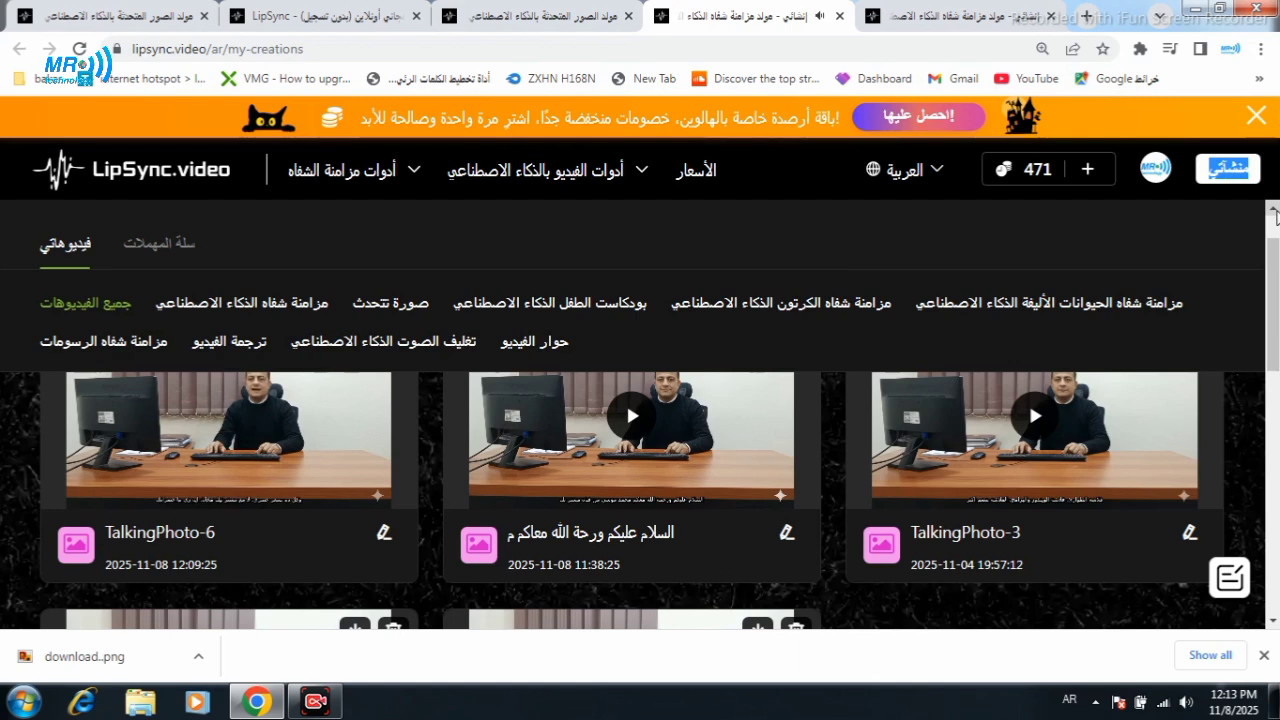
{"action": "mouse_move", "coordinate": [232, 415]}
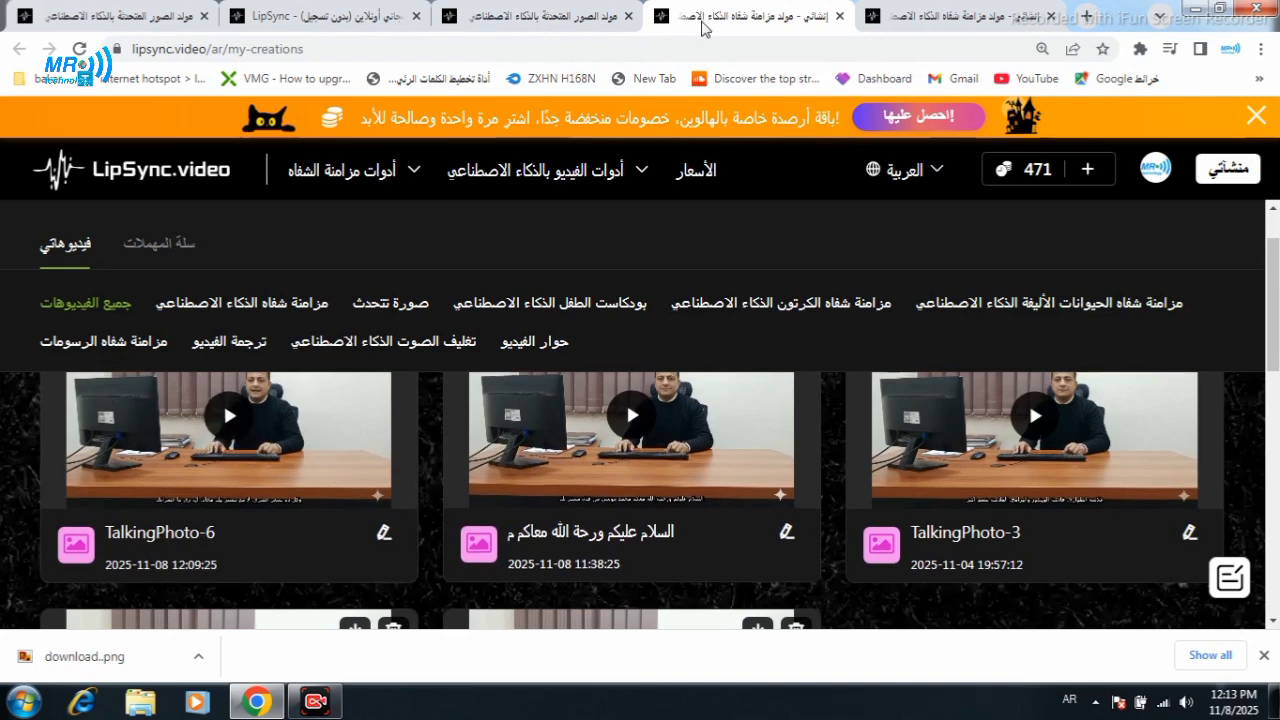
{"action": "left_click", "coordinate": [965, 12]}
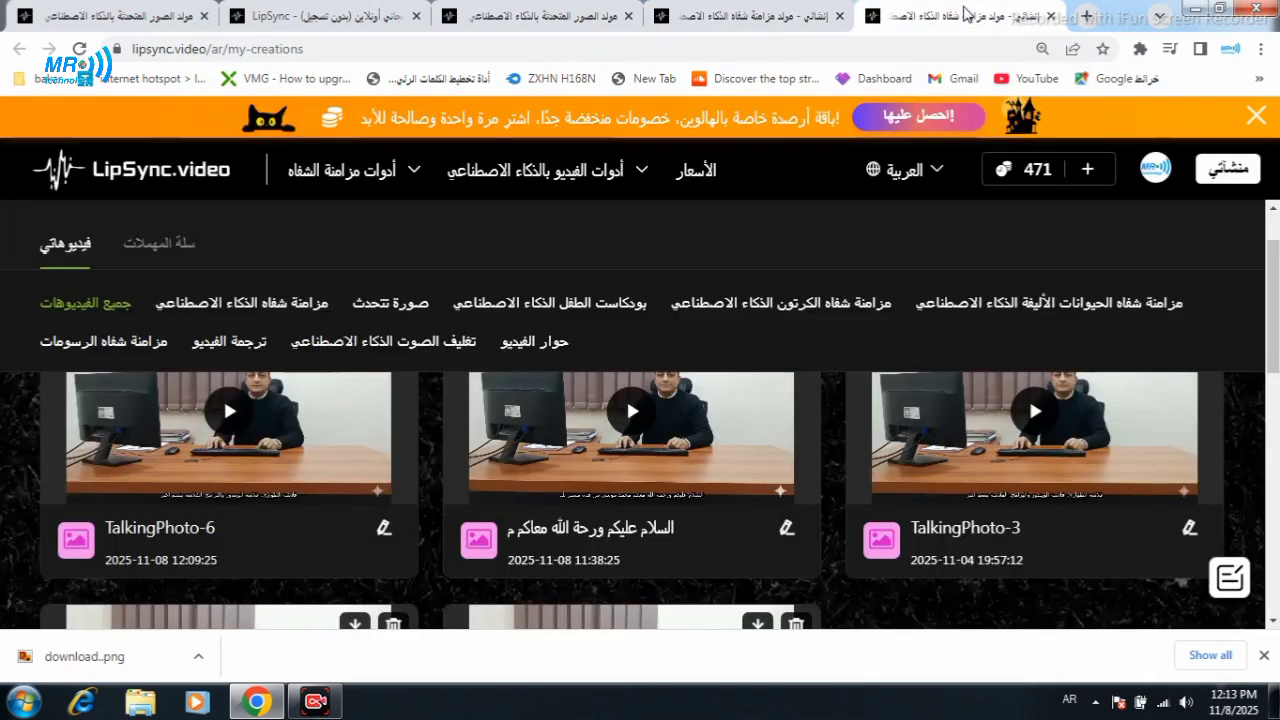
{"action": "scroll", "coordinate": [1277, 245], "scroll_direction": "up", "scroll_amount": 1}
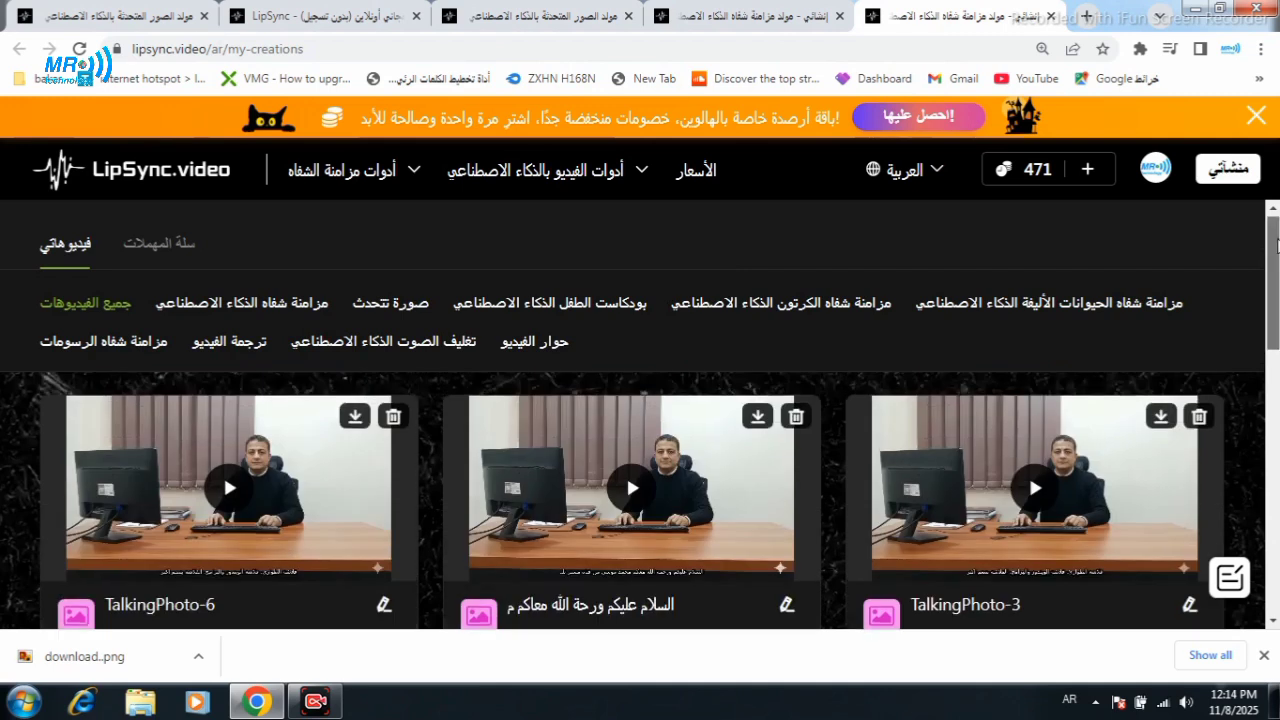
- Go to the AI lip-sync generator on the LipSync home page and upload the "mini ropot" video from Downloads
{"action": "left_click", "coordinate": [137, 12]}
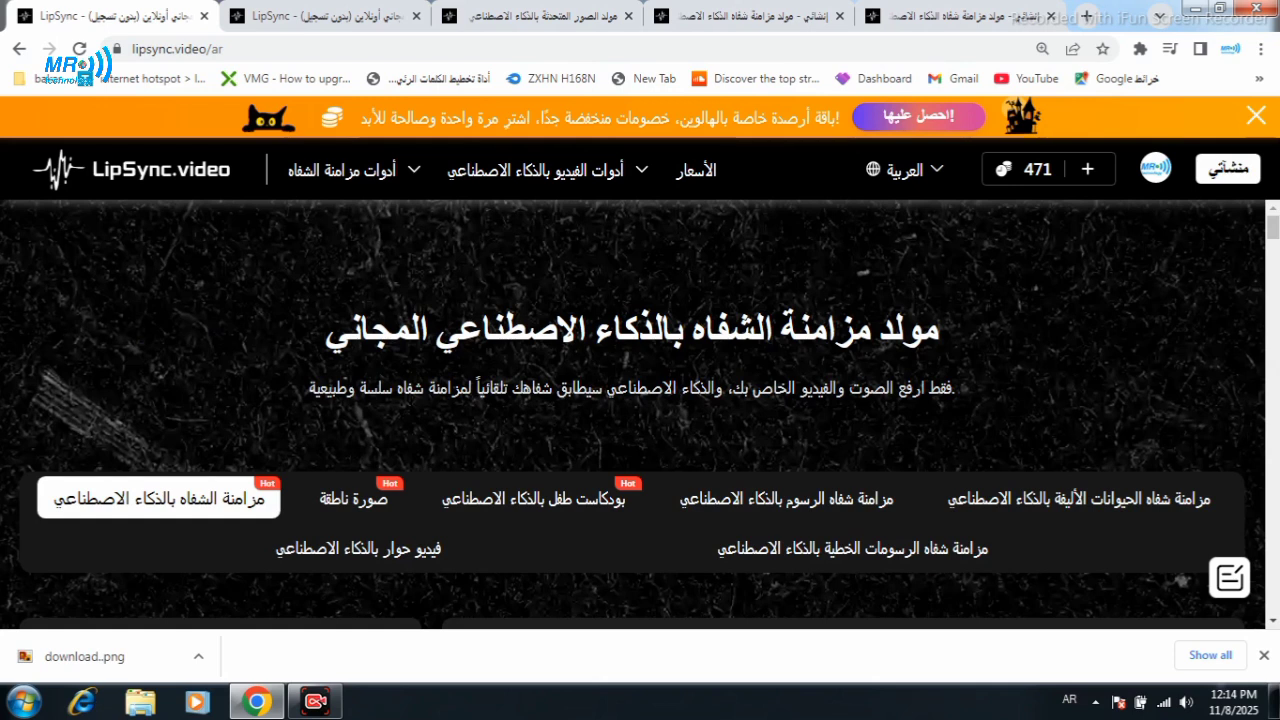
{"action": "left_click", "coordinate": [1273, 621]}
{"action": "left_click", "coordinate": [1274, 623]}
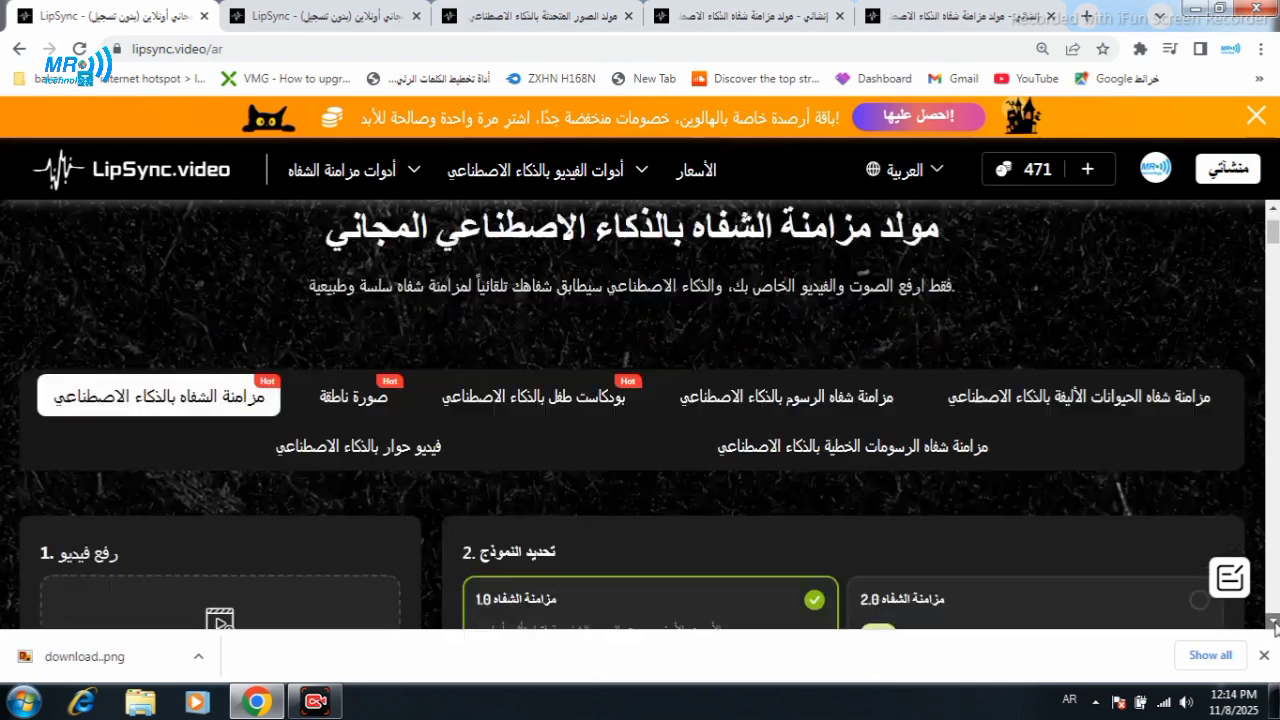
{"action": "left_click", "coordinate": [1274, 623]}
{"action": "left_click", "coordinate": [1274, 623]}
{"action": "left_click", "coordinate": [1274, 623]}
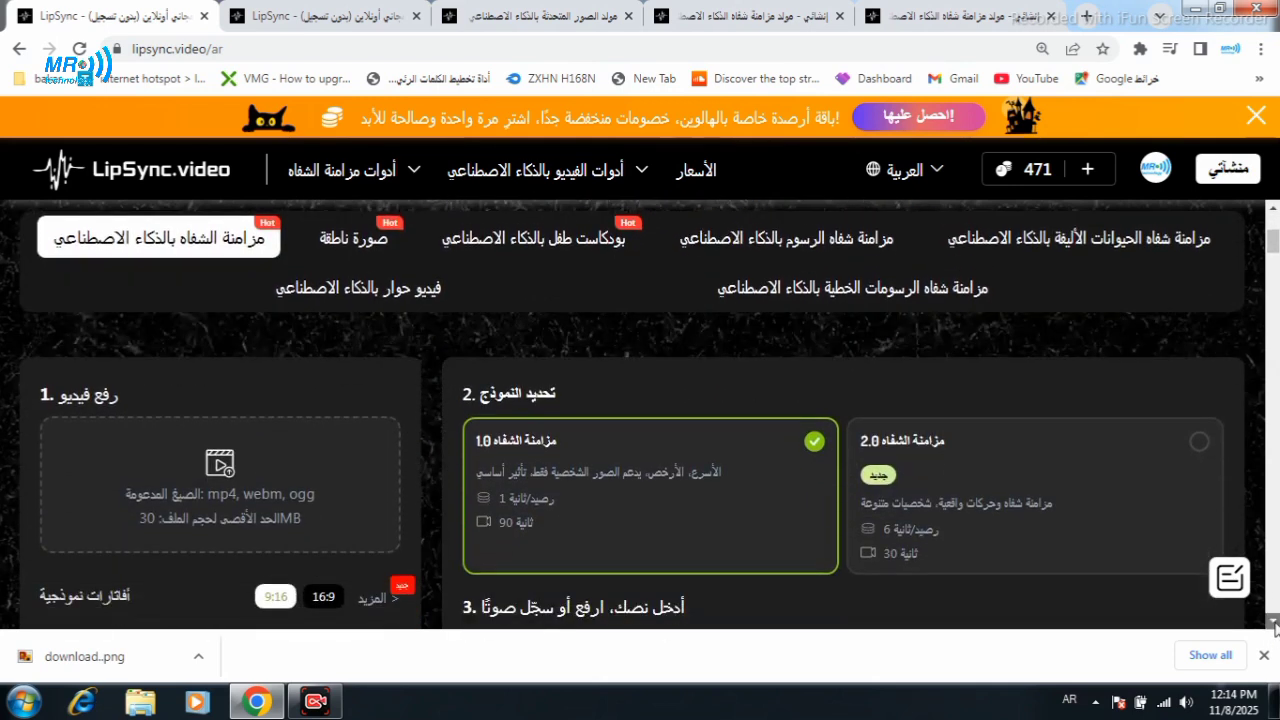
{"action": "left_click", "coordinate": [1274, 623]}
{"action": "left_click", "coordinate": [1274, 623]}
{"action": "mouse_move", "coordinate": [352, 386]}
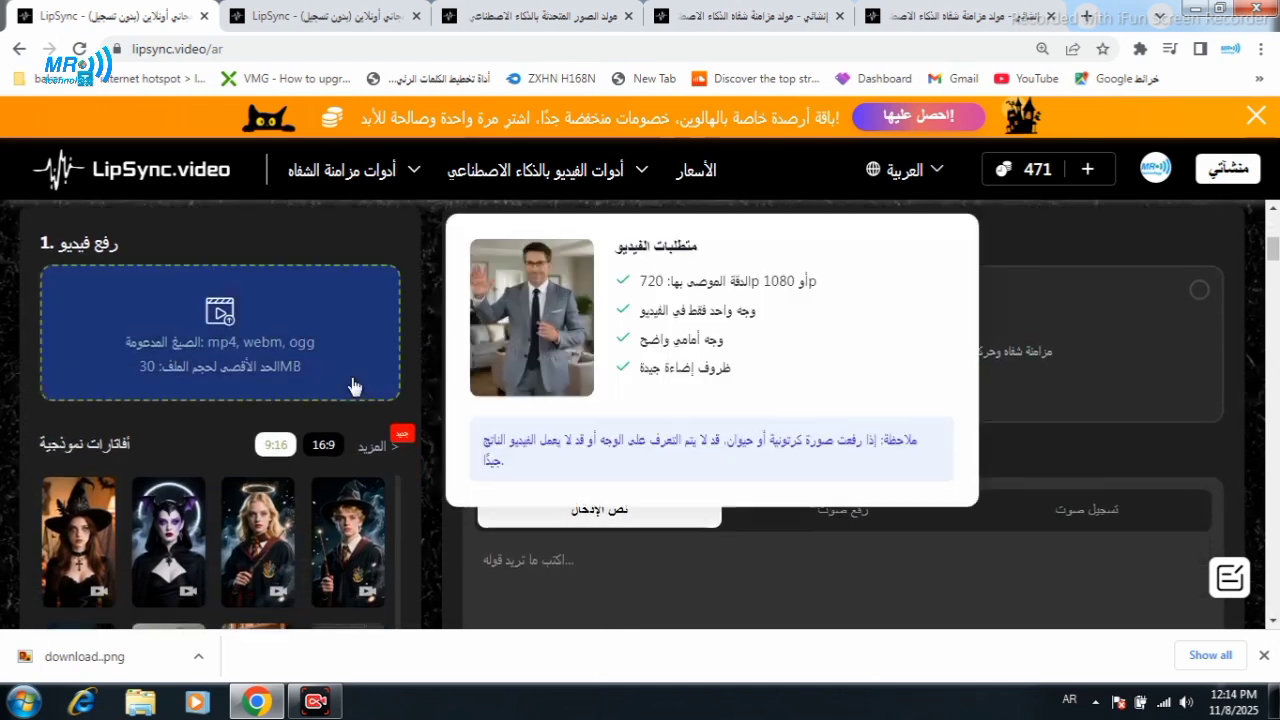
{"action": "left_click", "coordinate": [237, 372]}
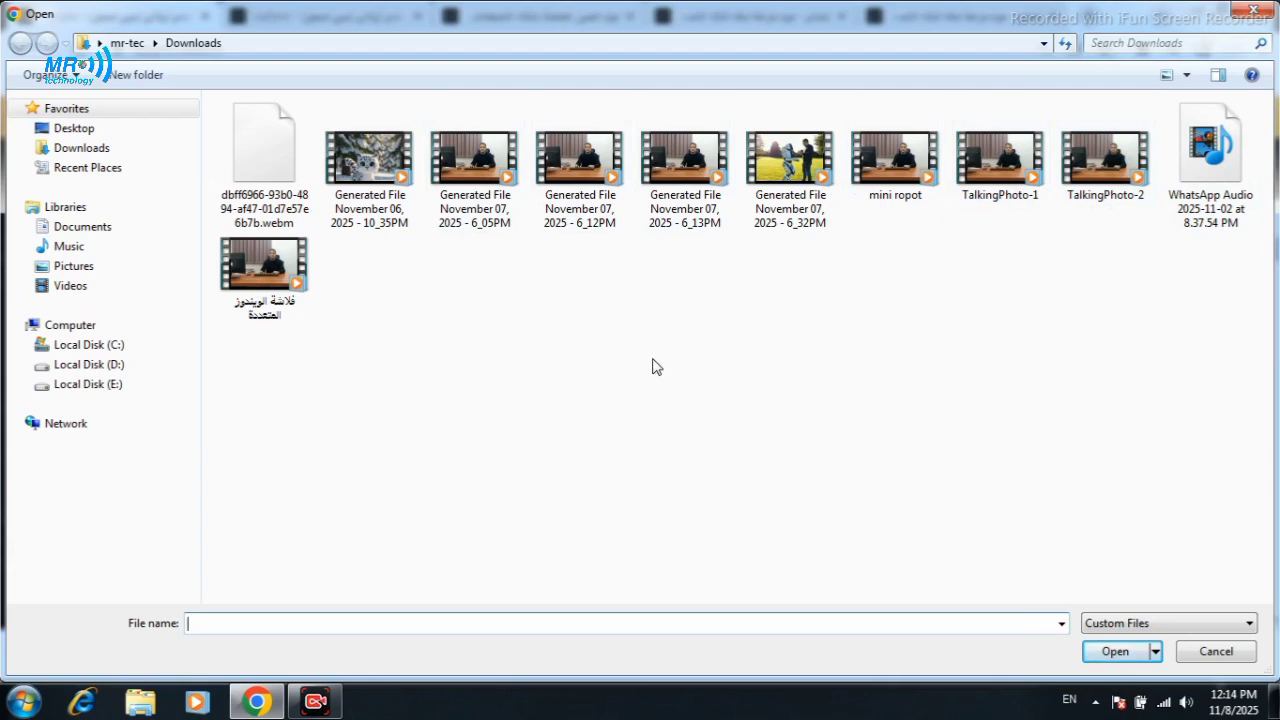
{"action": "double_click", "coordinate": [912, 176]}
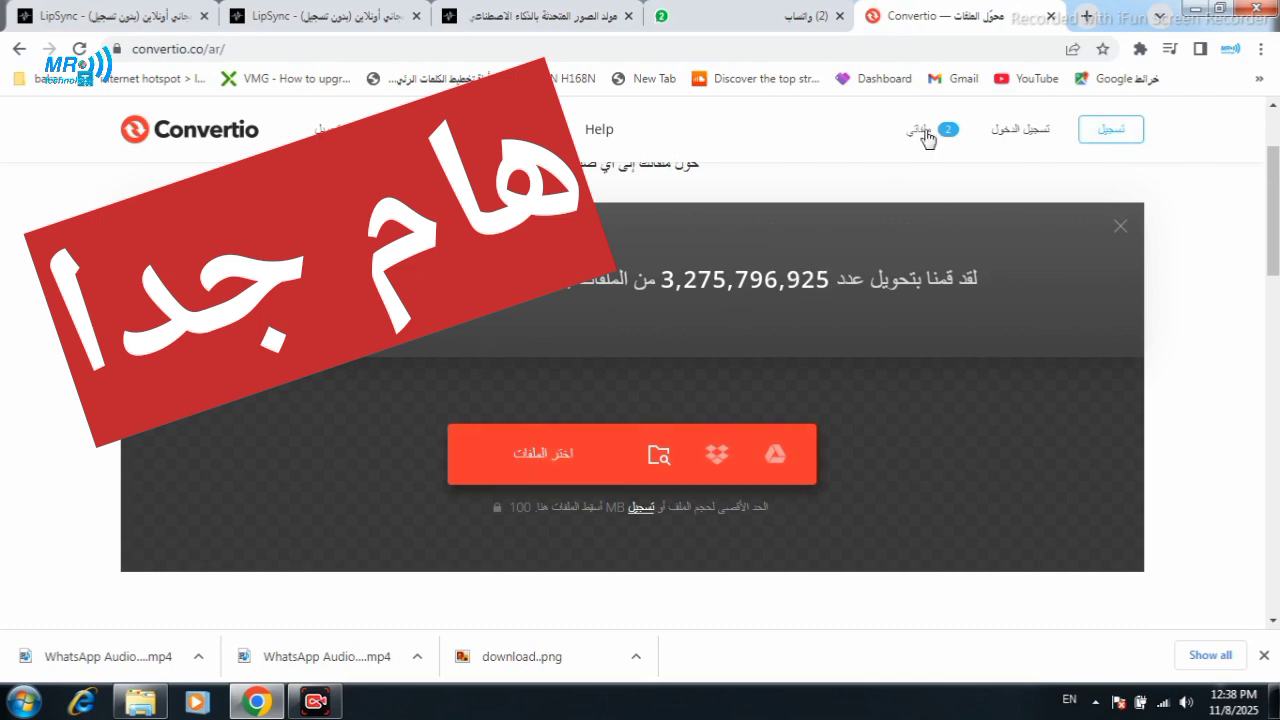
- Switch to Convertio and add the file "الروبوت فى mr-tec.mp4" from Downloads for conversion
{"action": "left_click", "coordinate": [560, 464]}
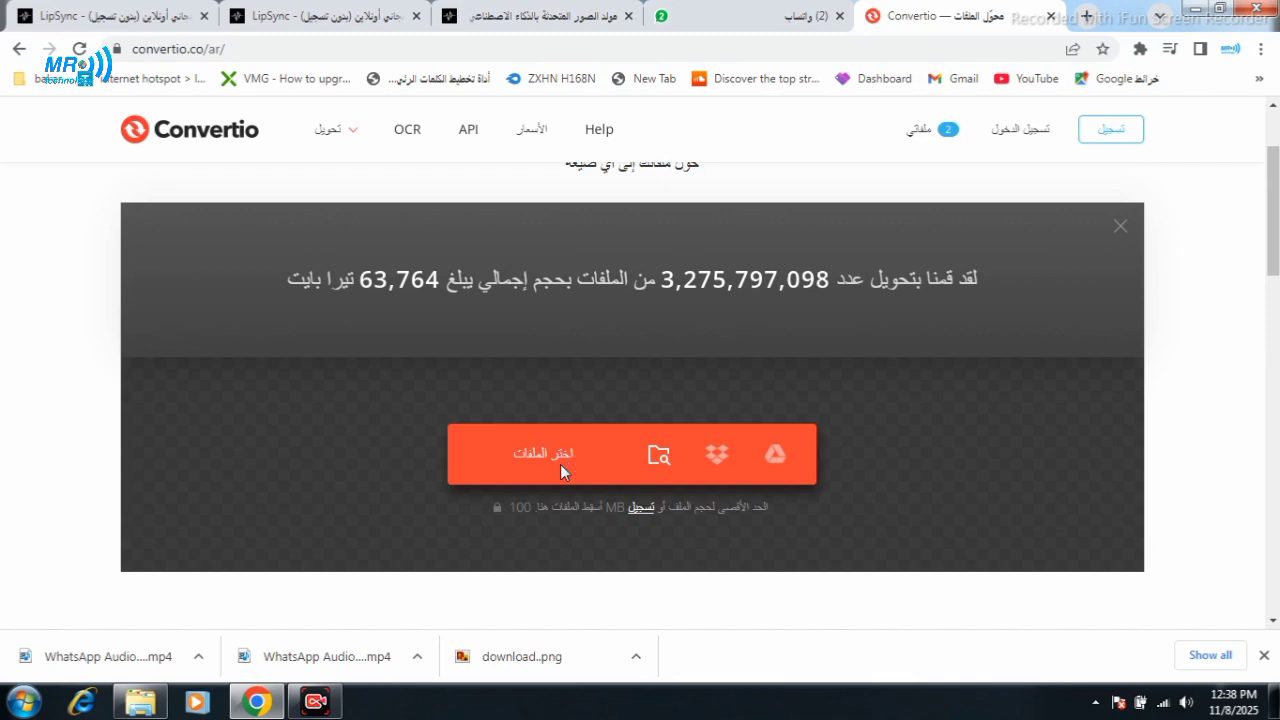
{"action": "left_click", "coordinate": [560, 466]}
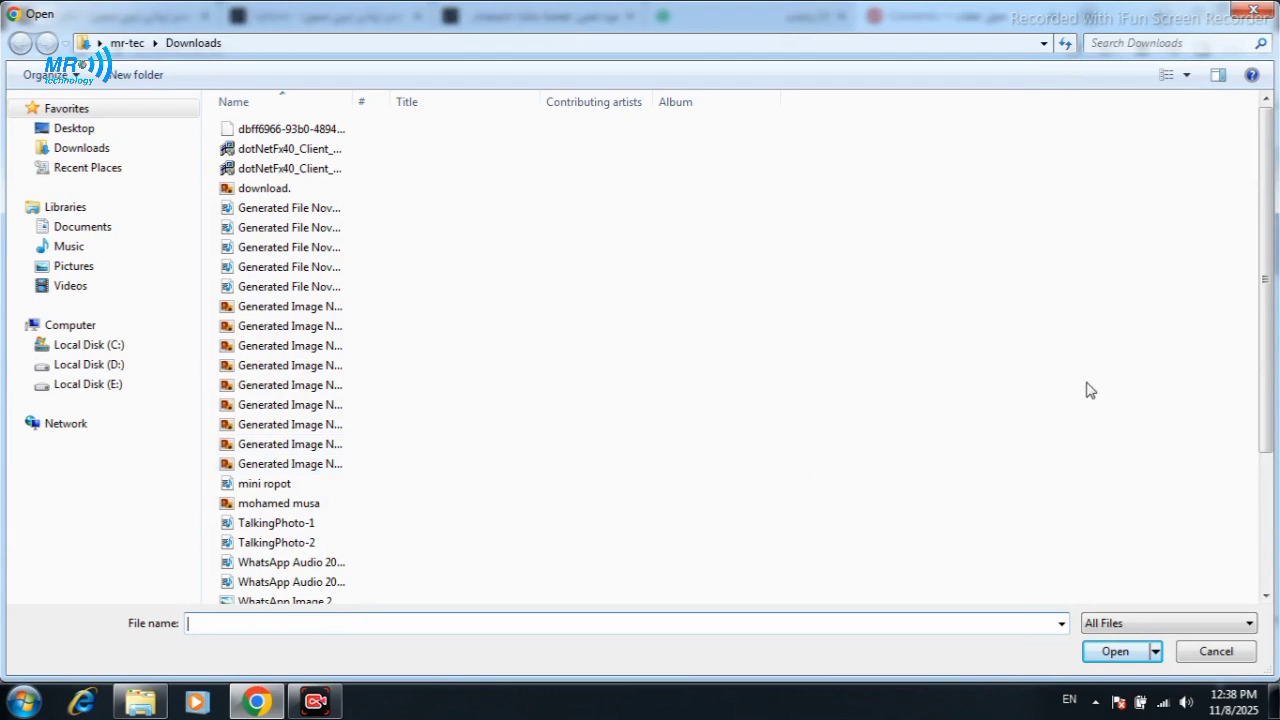
{"action": "left_click_drag", "start_coordinate": [1272, 337], "coordinate": [1272, 418]}
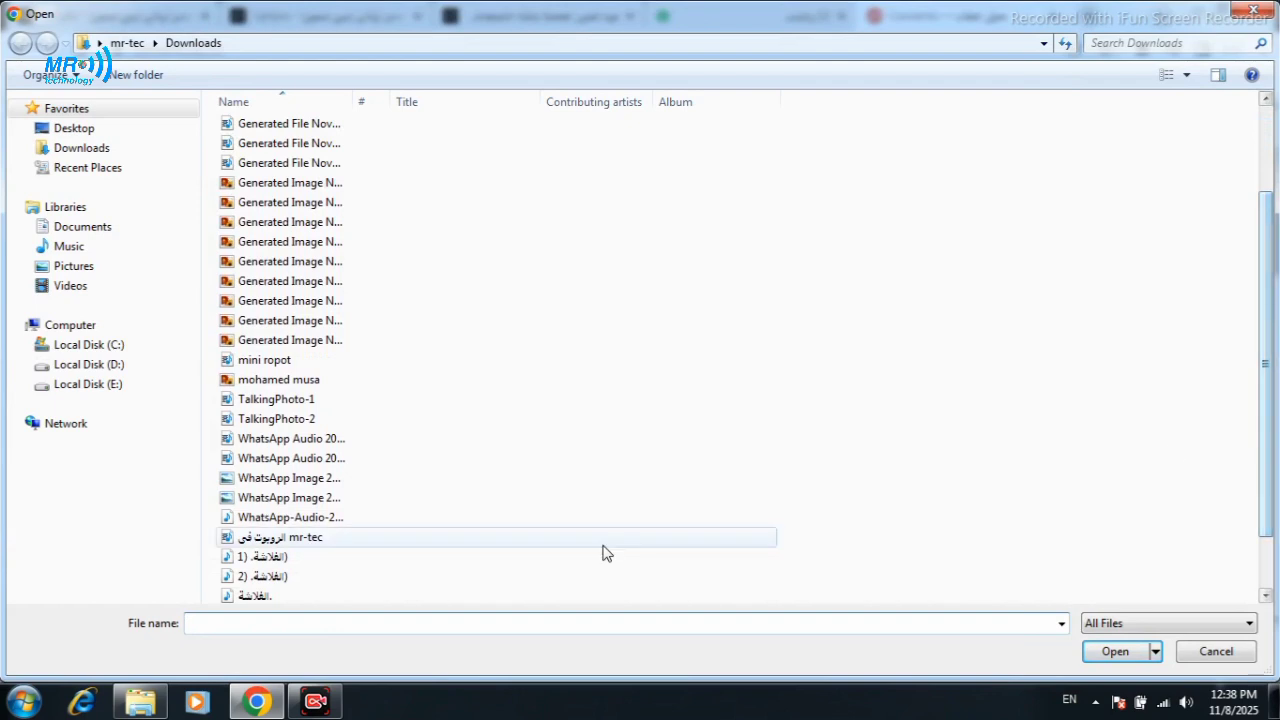
{"action": "double_click", "coordinate": [316, 541]}
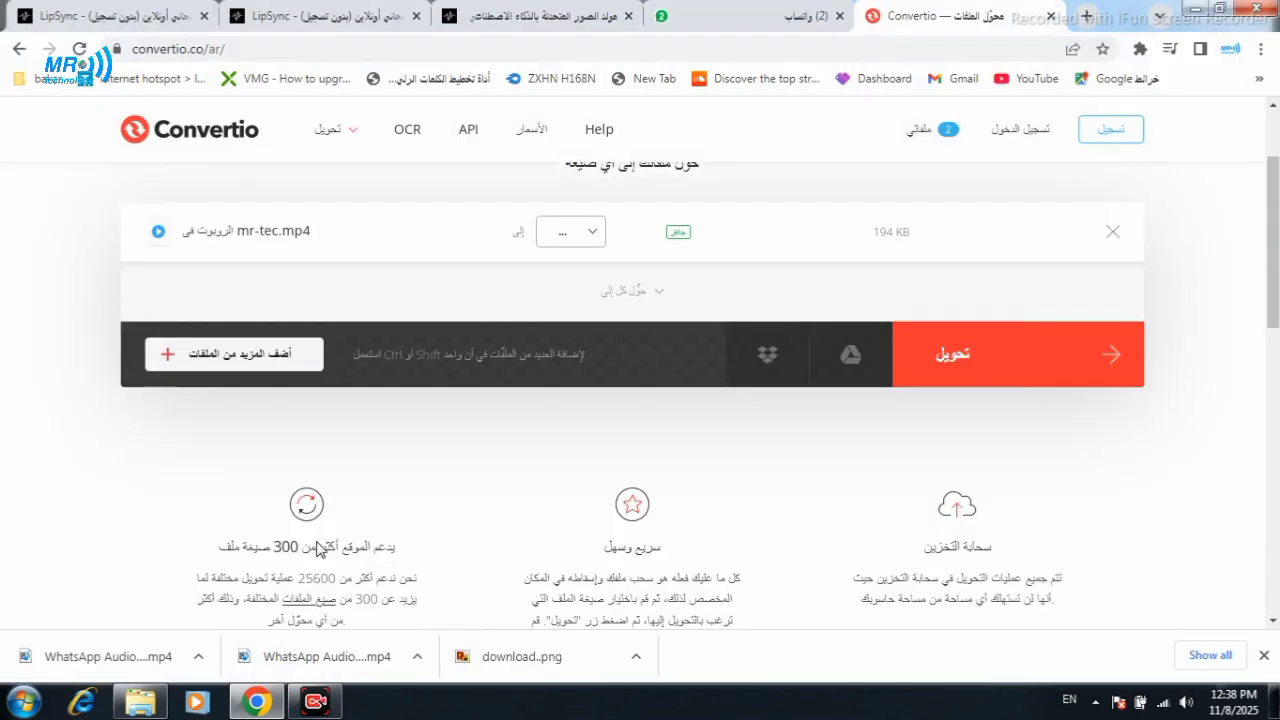
- Set the output format of the added MP4 file to WAV and convert it
{"action": "left_click", "coordinate": [1073, 377]}
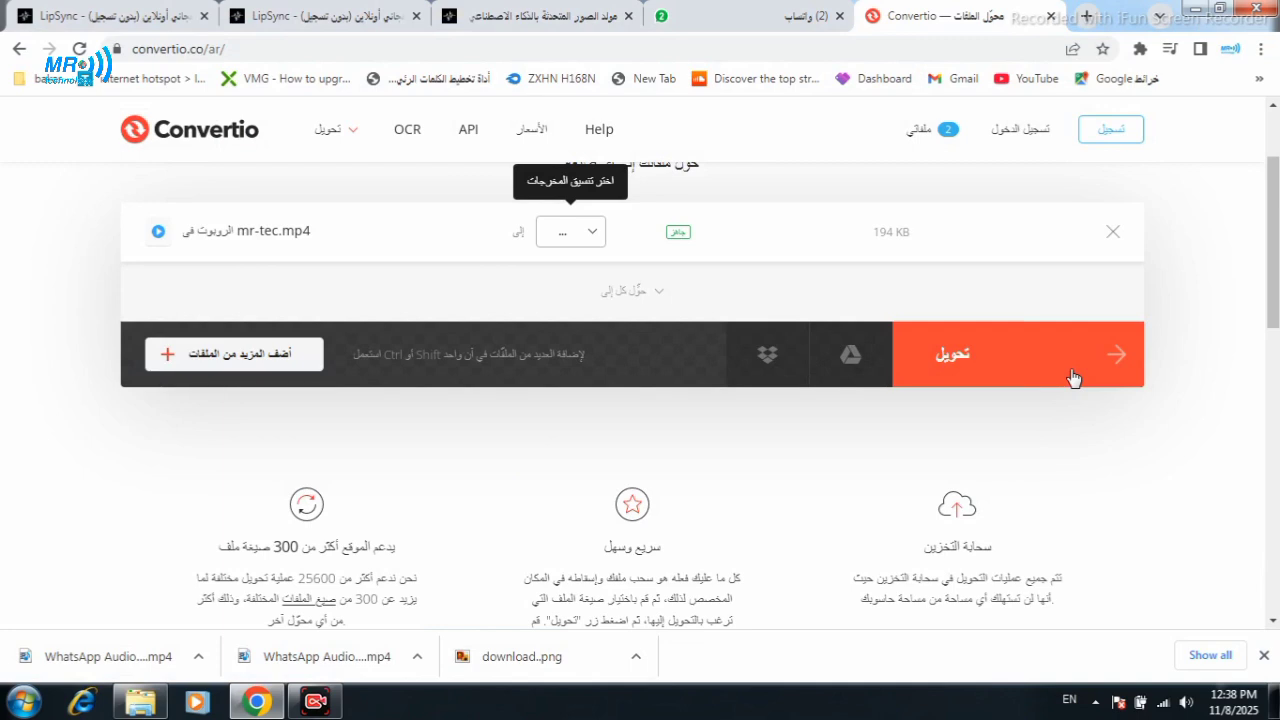
{"action": "left_click", "coordinate": [1073, 377]}
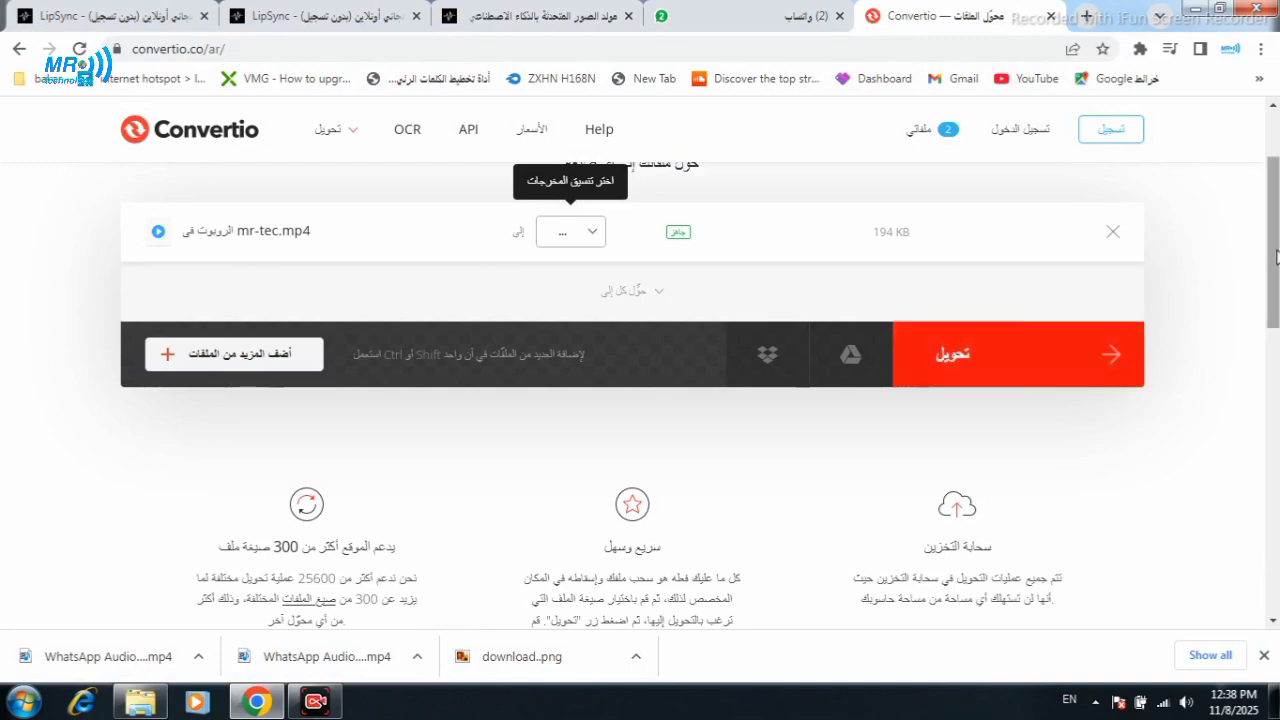
{"action": "scroll", "coordinate": [1276, 257], "scroll_direction": "down", "scroll_amount": 3}
{"action": "scroll", "coordinate": [1163, 303], "scroll_direction": "up", "scroll_amount": 3}
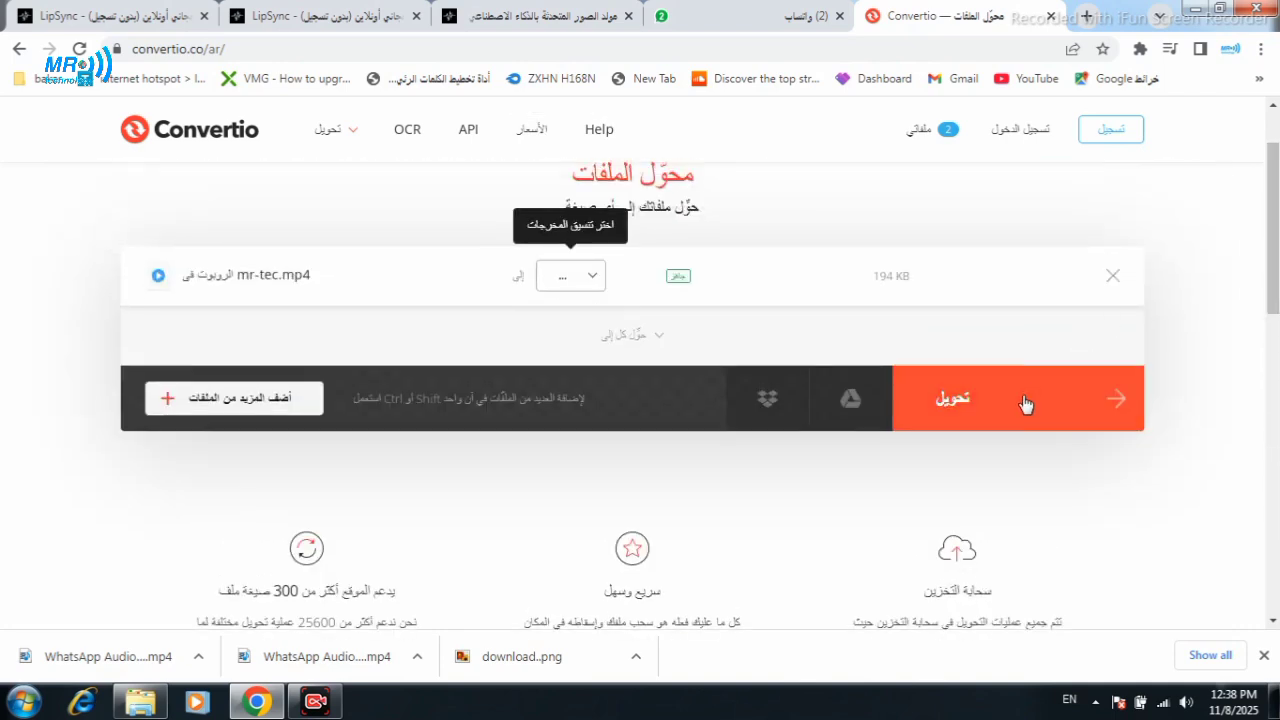
{"action": "left_click", "coordinate": [591, 282]}
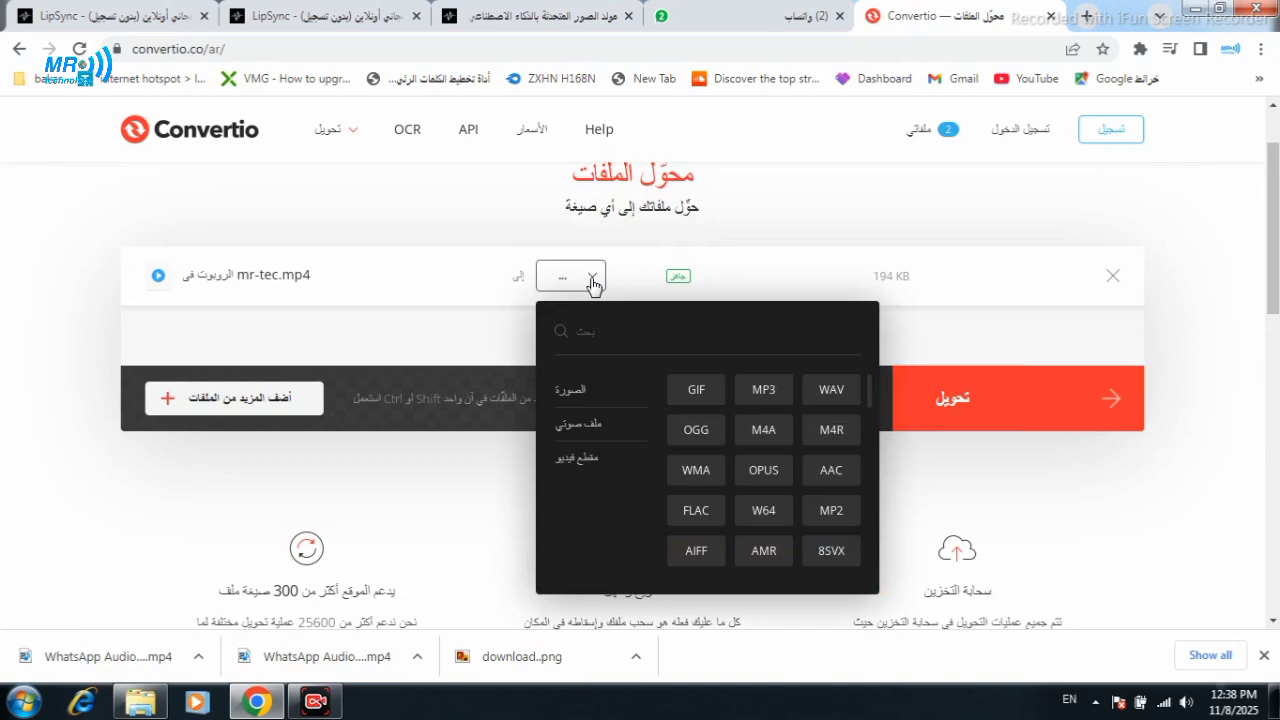
{"action": "left_click", "coordinate": [832, 392]}
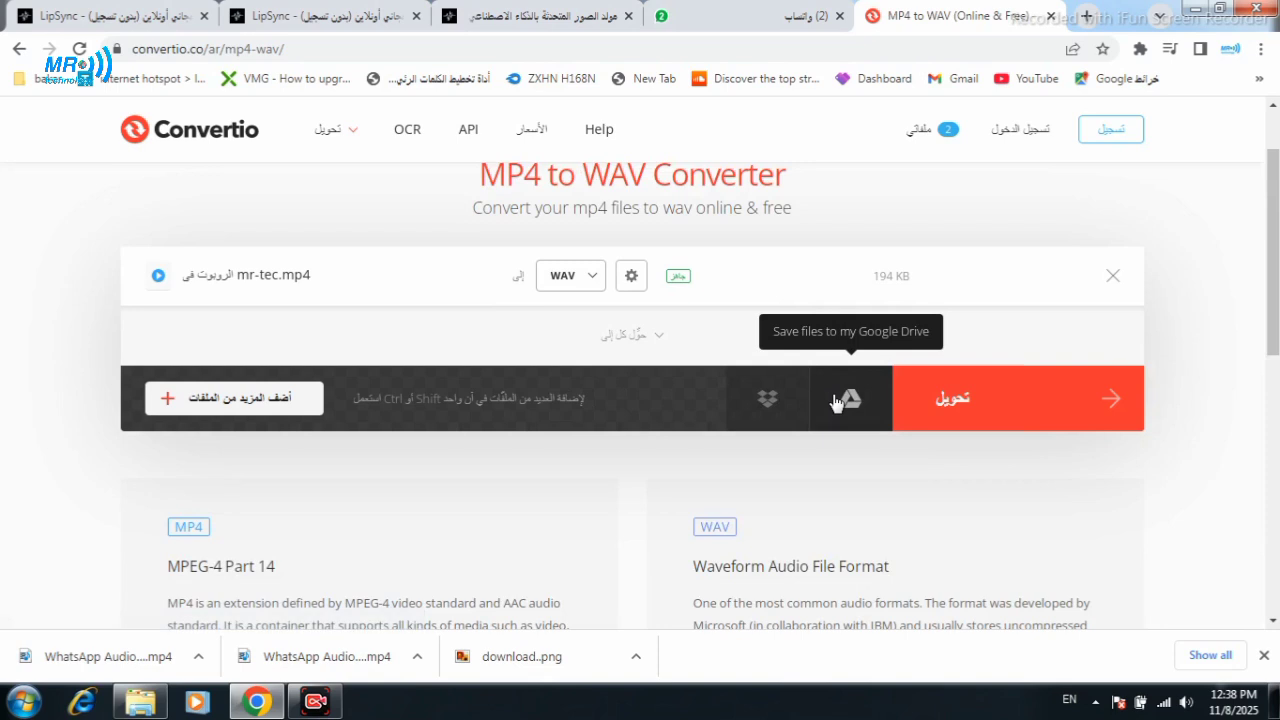
{"action": "left_click", "coordinate": [993, 402]}
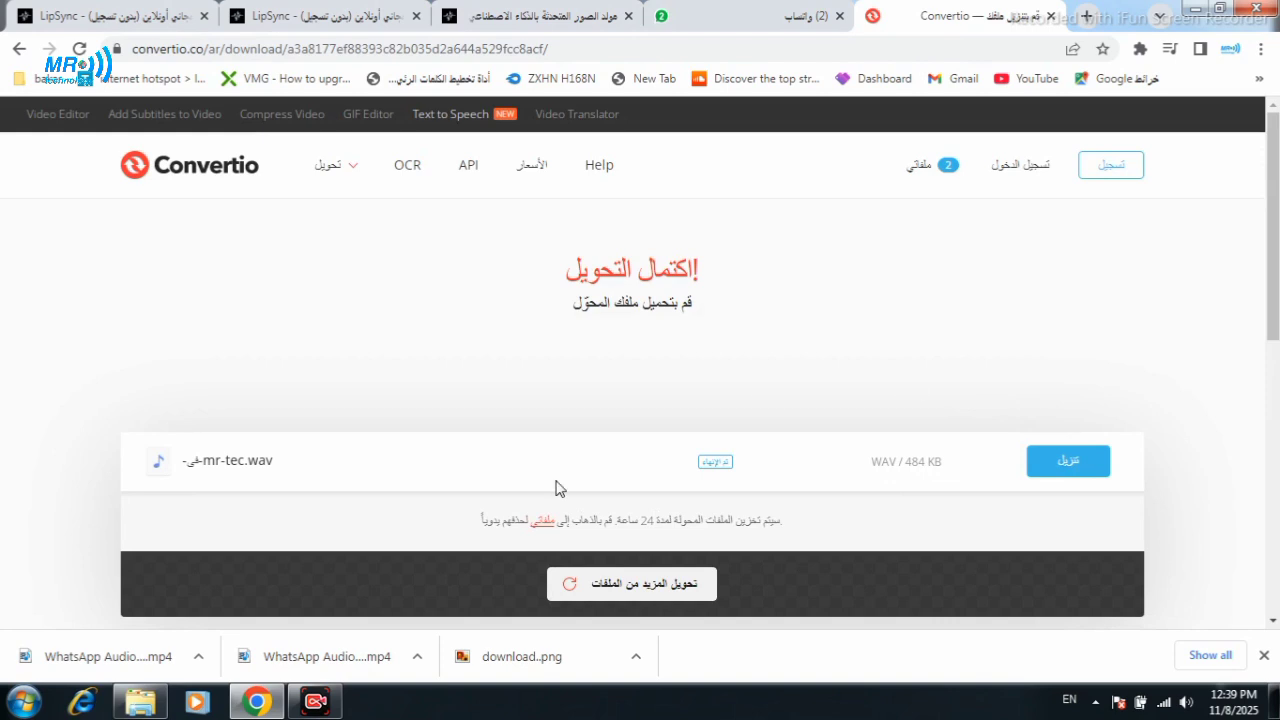
- Download the converted WAV file and switch back to the LipSync home page
{"action": "left_click", "coordinate": [1045, 470]}
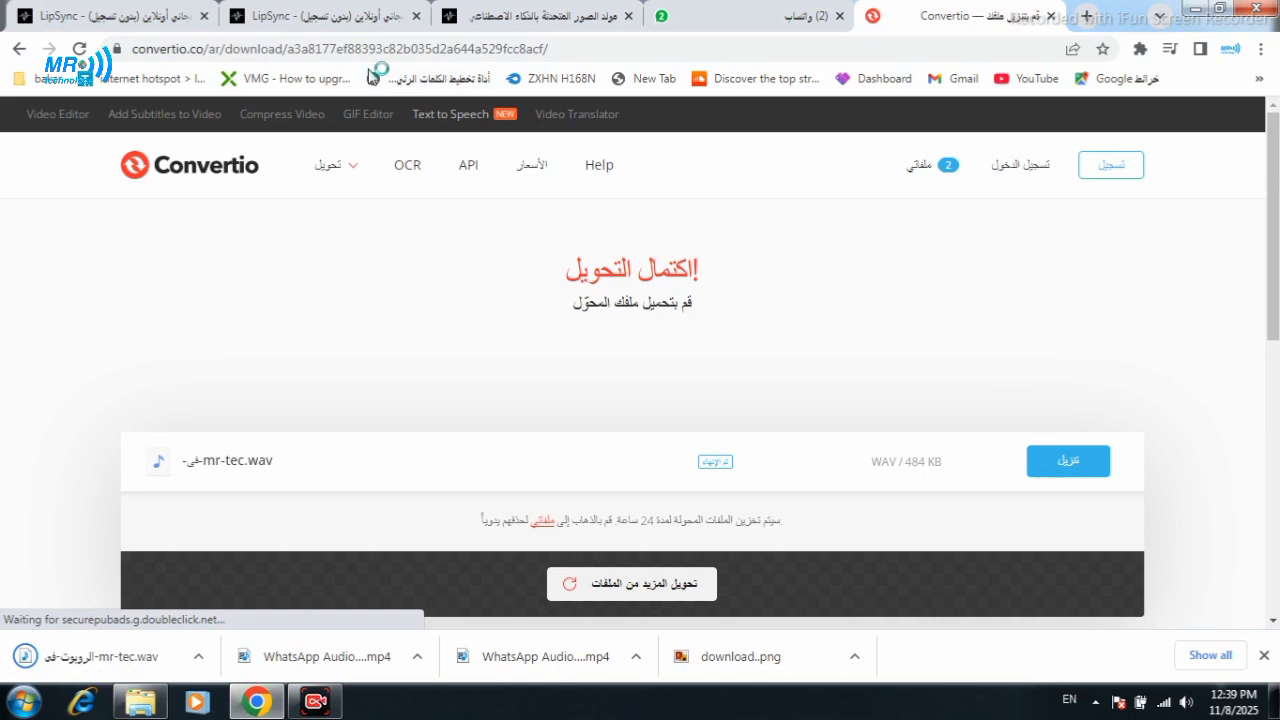
{"action": "left_click", "coordinate": [100, 22]}
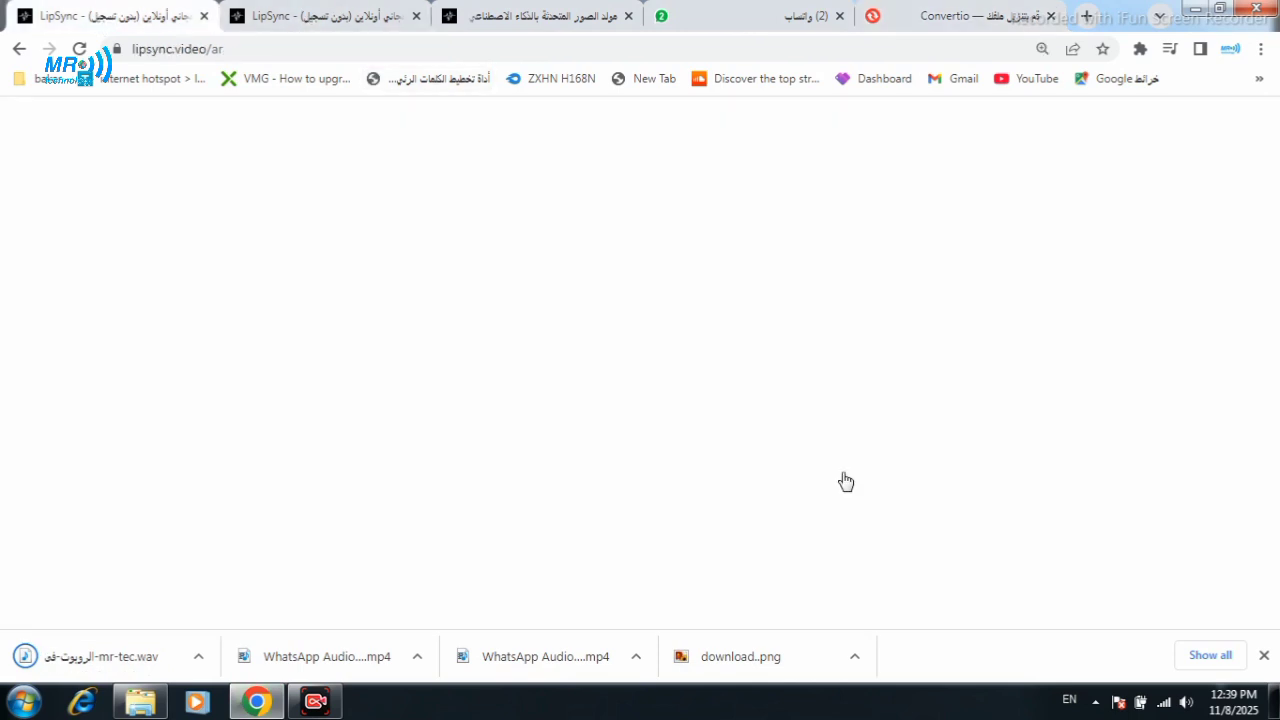